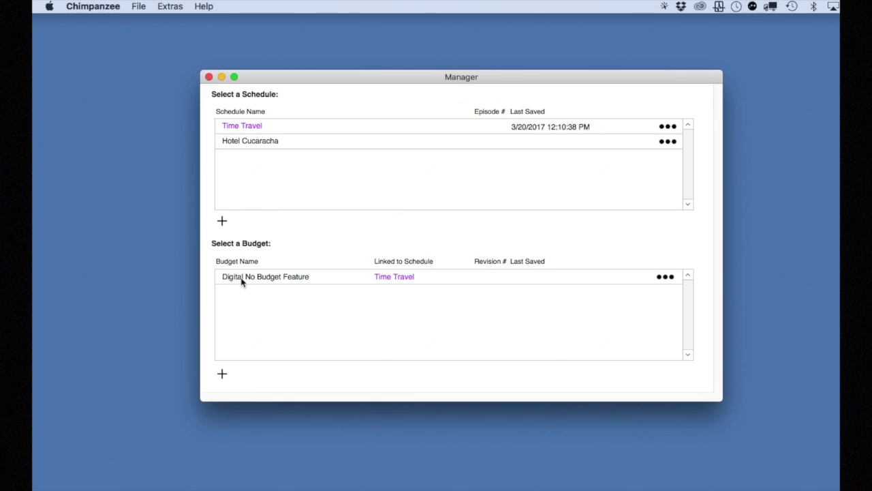
Open the Digital No Budget Feature budget and bring up the project manager over its topsheet.
double_click(241, 281)
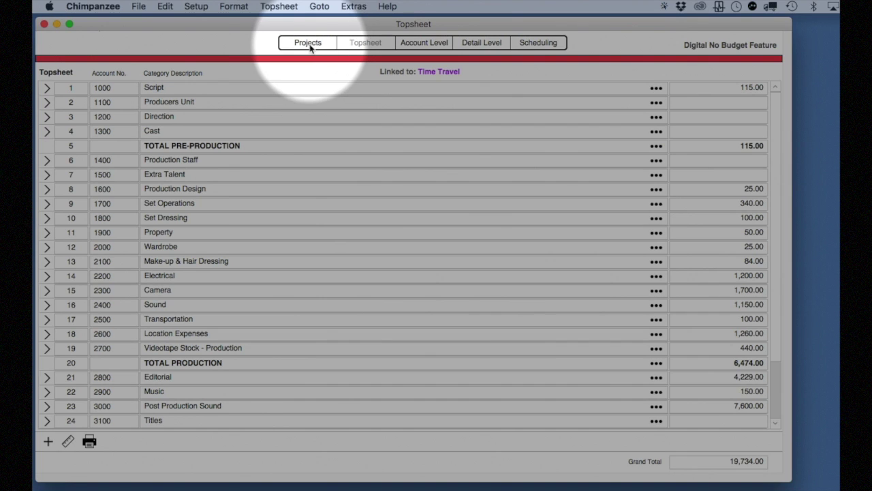
click(308, 44)
drag(444, 111, 355, 80)
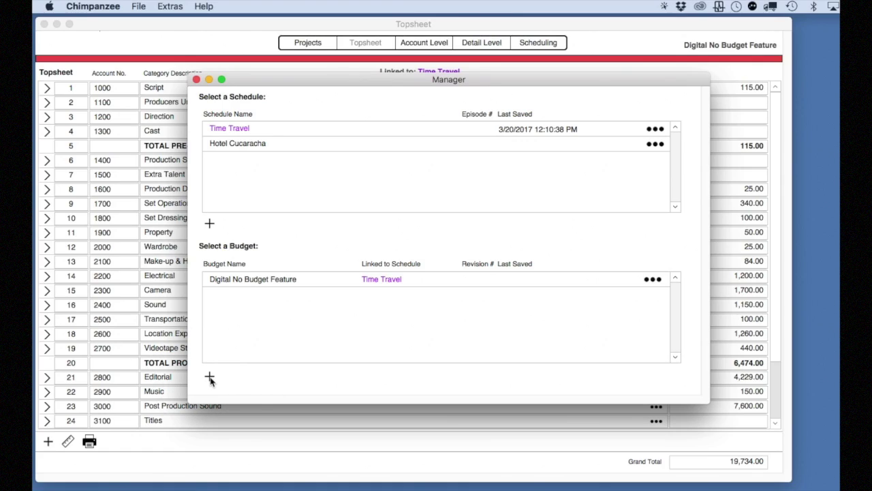
Start a new budget and examine the available sample budgets and budget templates, then close that list.
click(210, 377)
drag(558, 129, 447, 104)
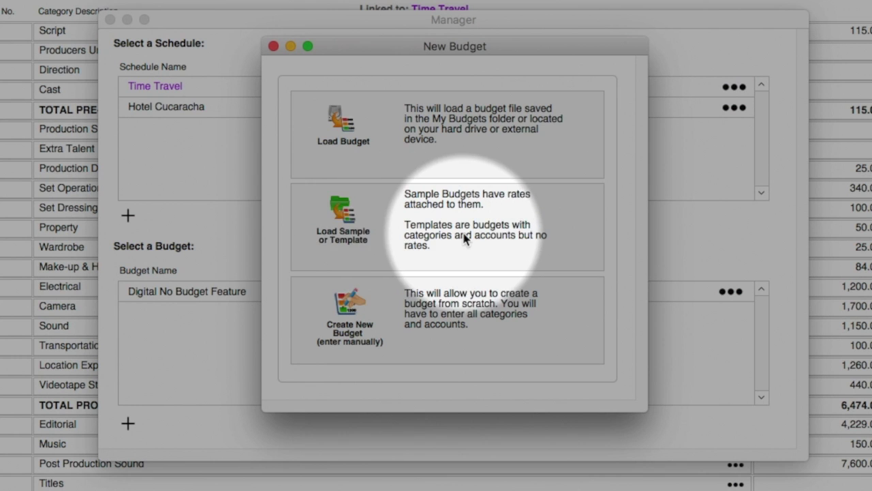
click(378, 235)
drag(487, 103, 327, 42)
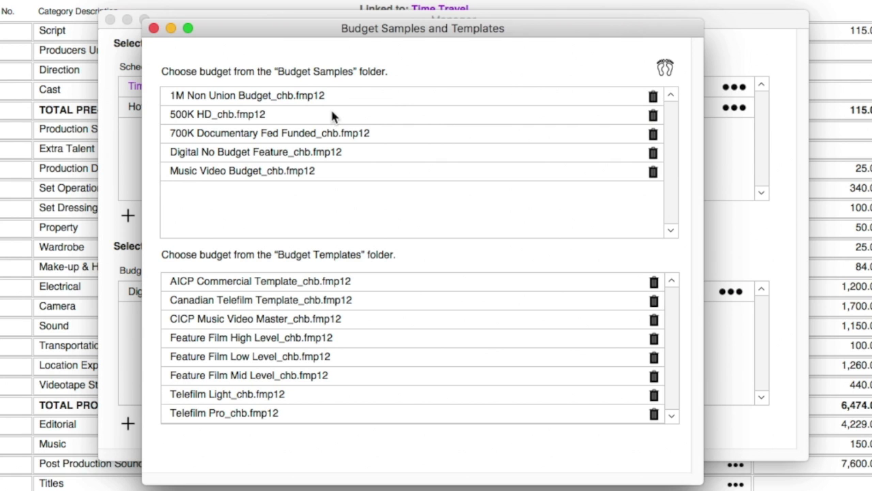
click(154, 29)
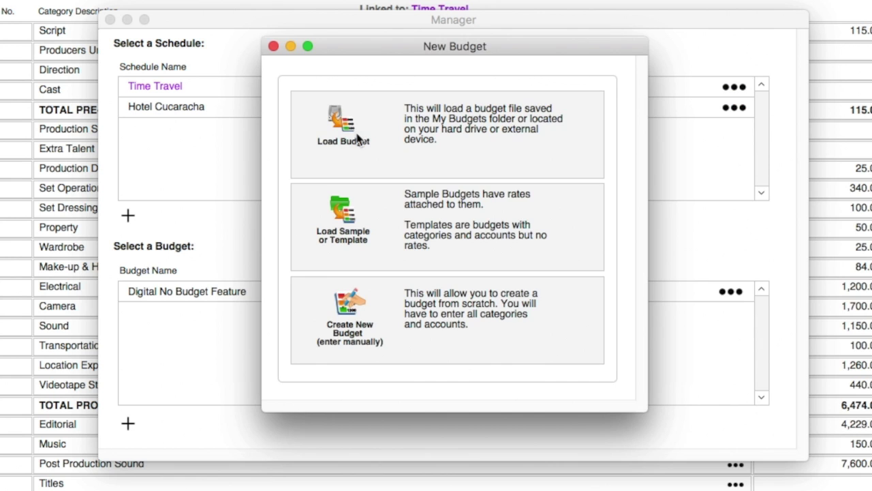
Examine the saved budgets in the My Budgets folder and return to the topsheet without loading one.
click(358, 139)
drag(483, 214, 314, 119)
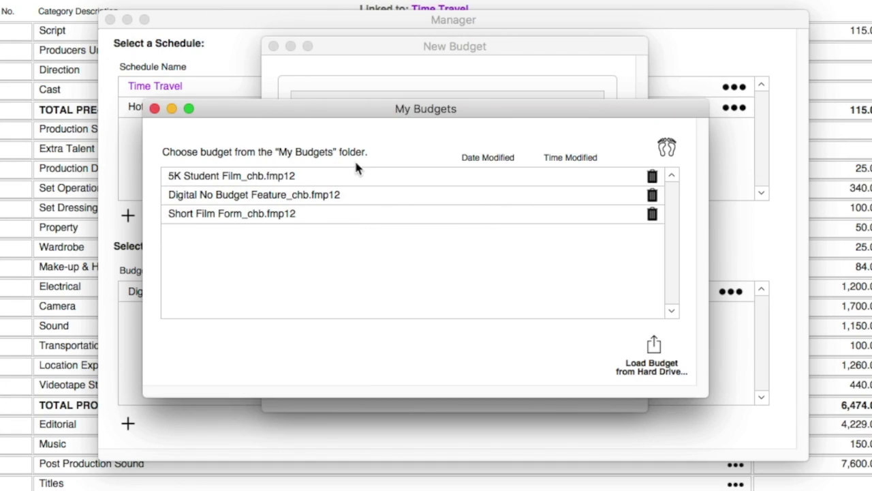
click(155, 108)
click(273, 45)
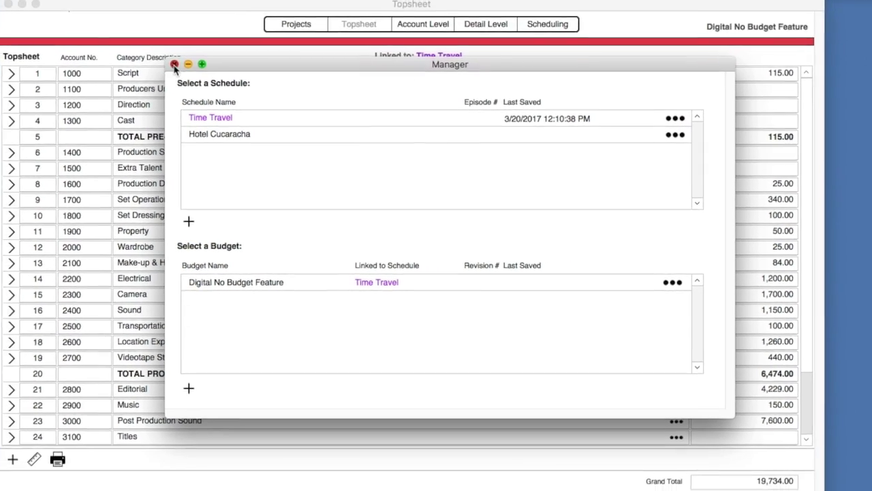
click(157, 51)
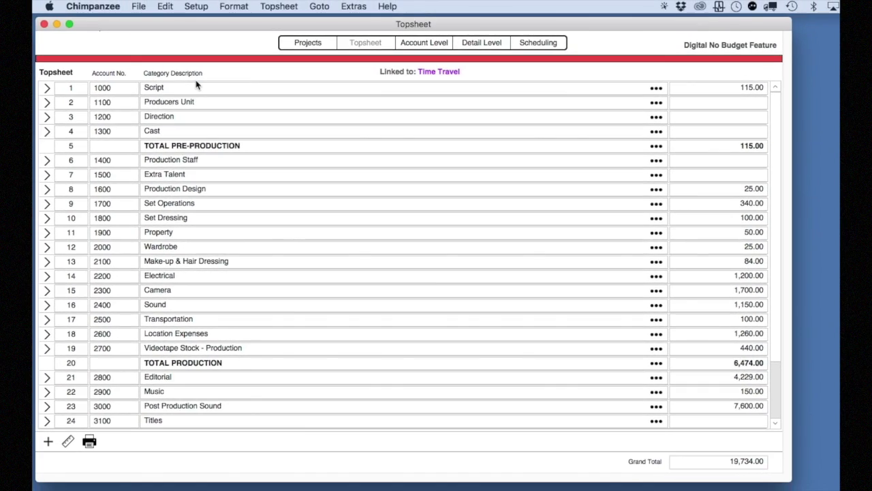
Check the schedule link and the budget options of Digital No Budget Feature in the project manager, then close it.
click(308, 44)
drag(395, 113, 294, 82)
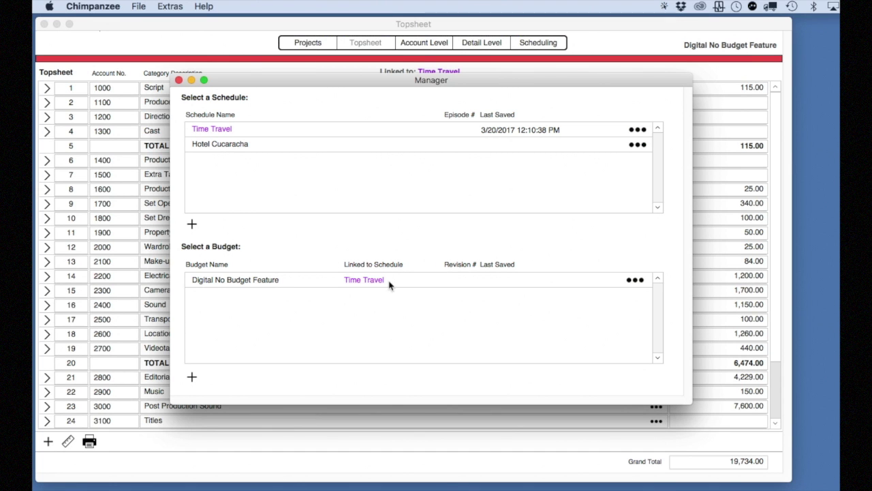
click(635, 280)
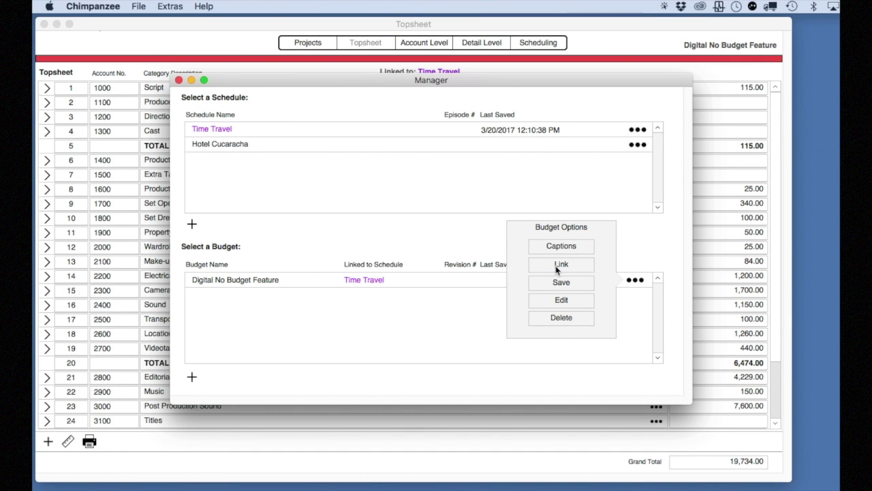
click(179, 81)
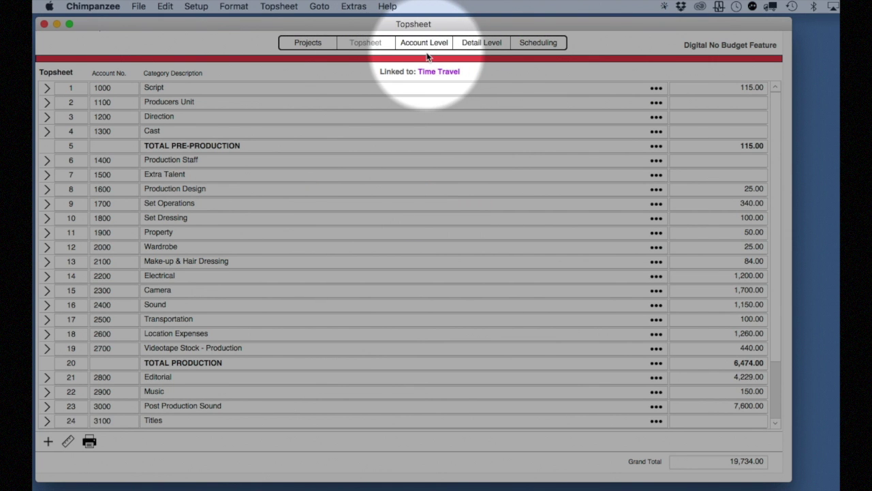
Open the accounts of category 1300 Cast and go into the detail level of account 1301 Lead Actors.
click(425, 45)
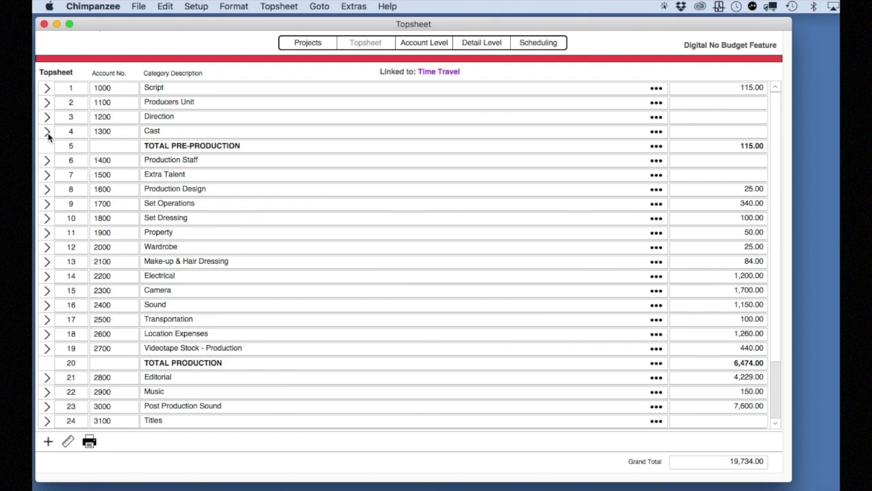
click(47, 133)
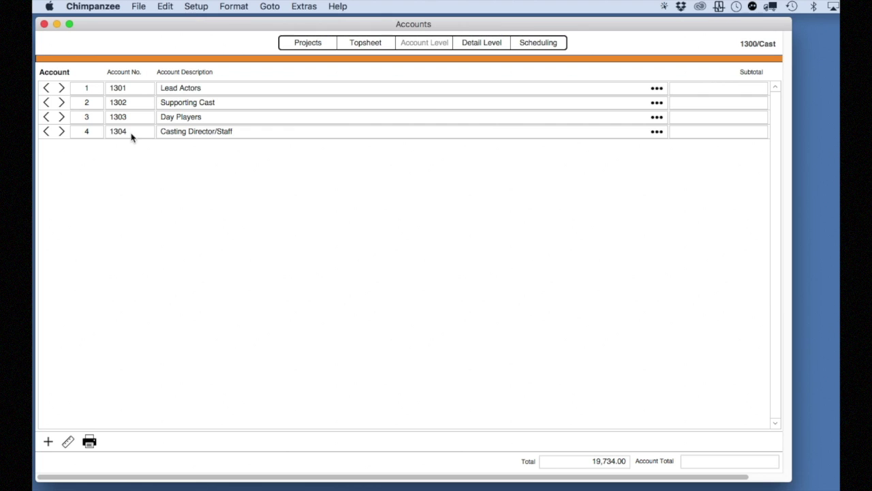
click(208, 88)
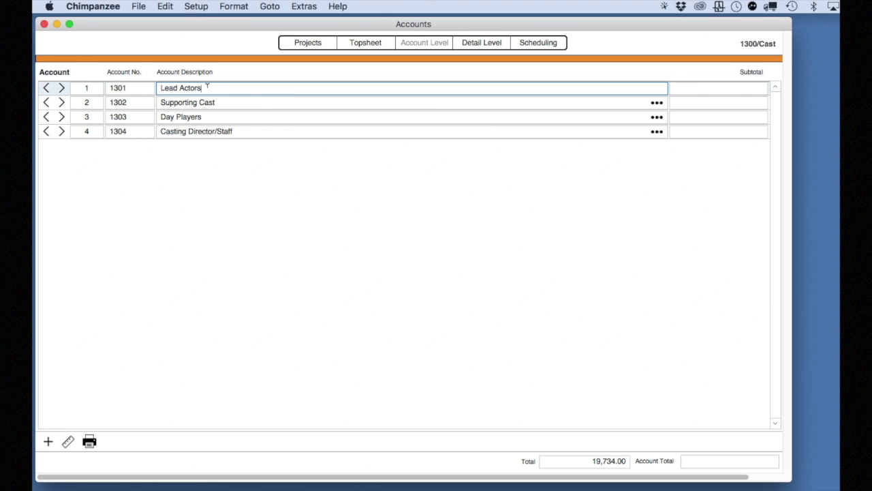
click(250, 155)
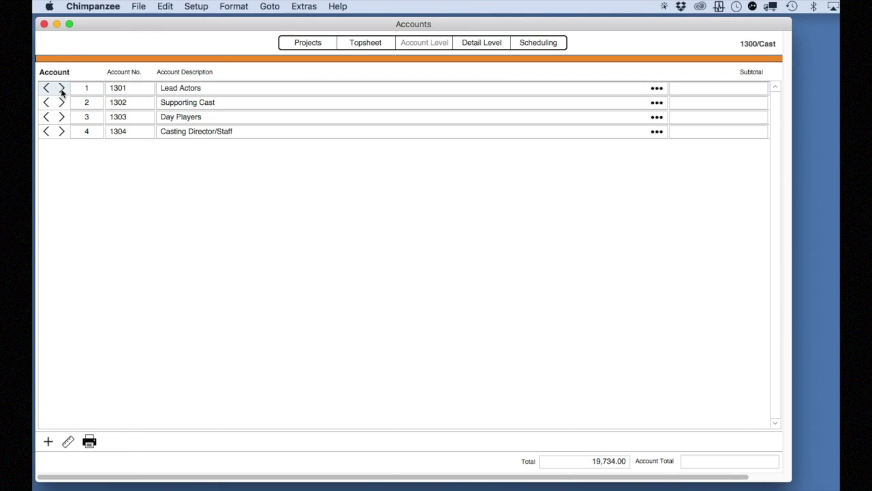
click(61, 89)
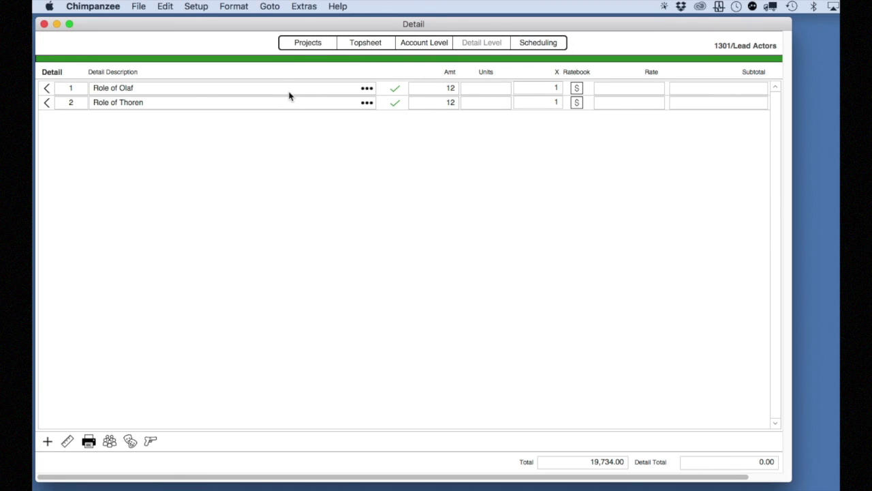
Delete the Role of Olaf row and all remaining rows of the Lead Actors account.
click(367, 89)
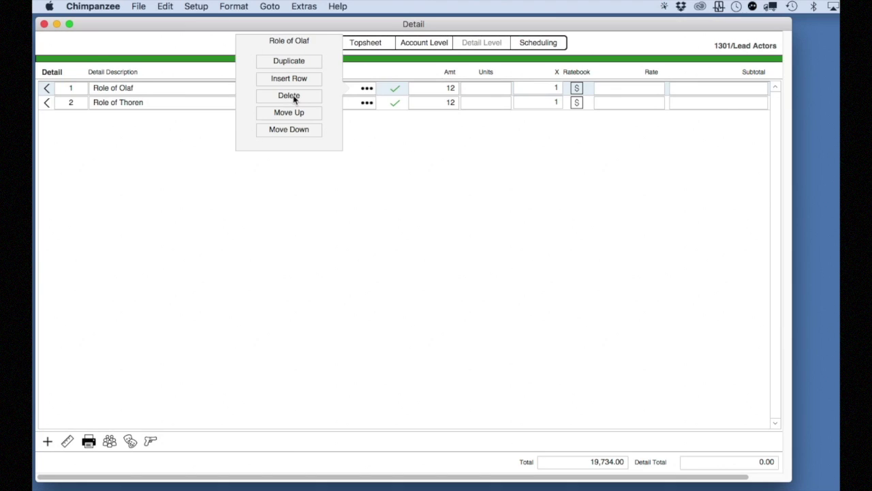
click(289, 95)
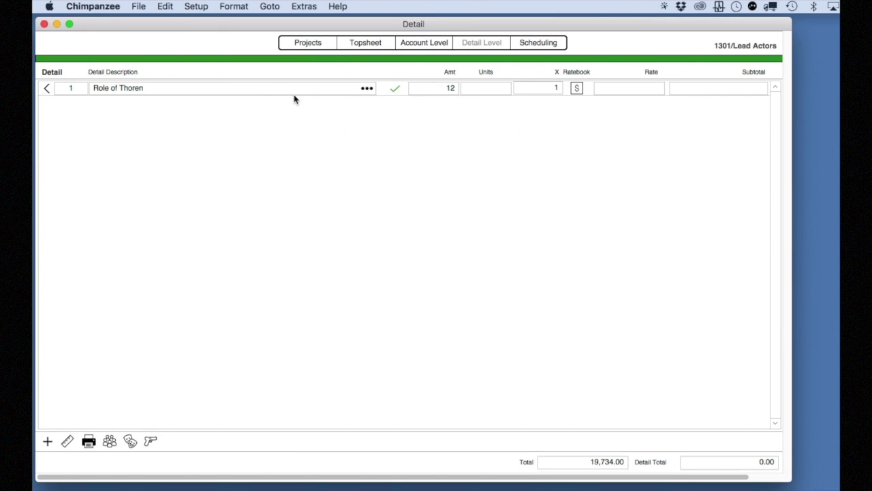
click(166, 7)
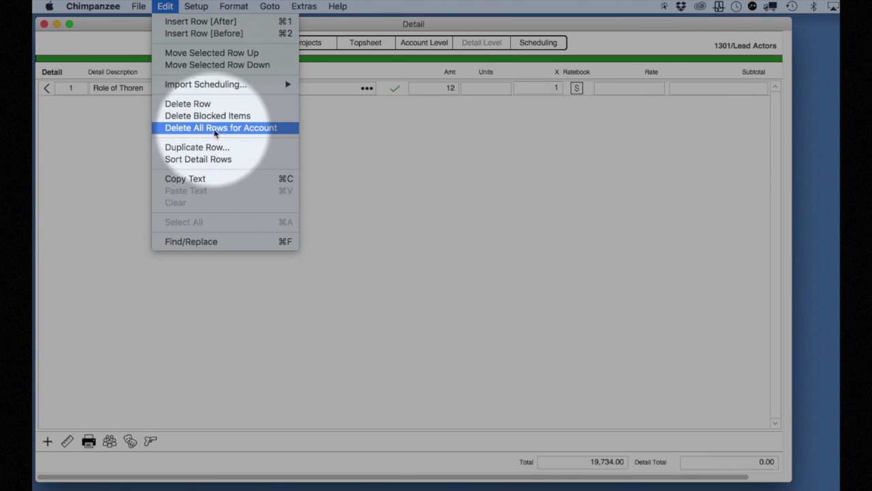
click(275, 134)
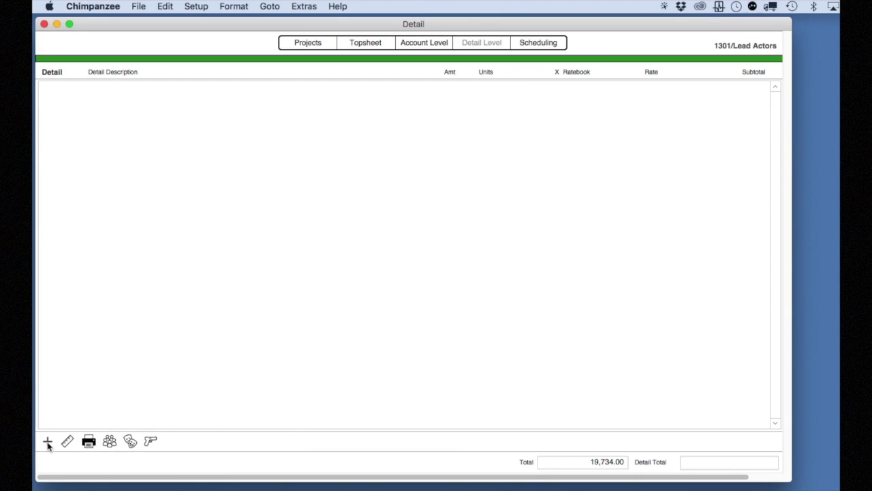
Add a detail row to Lead Actors with the actor's full name and a rate of 250.
click(47, 442)
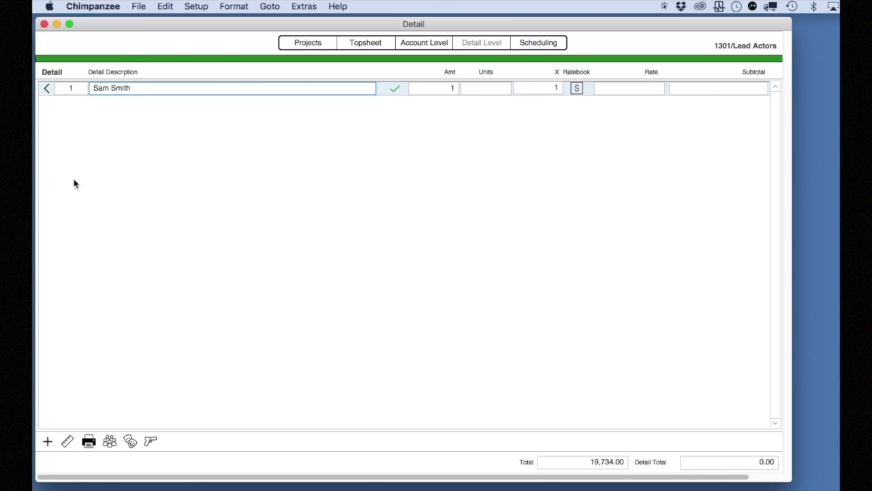
click(622, 92)
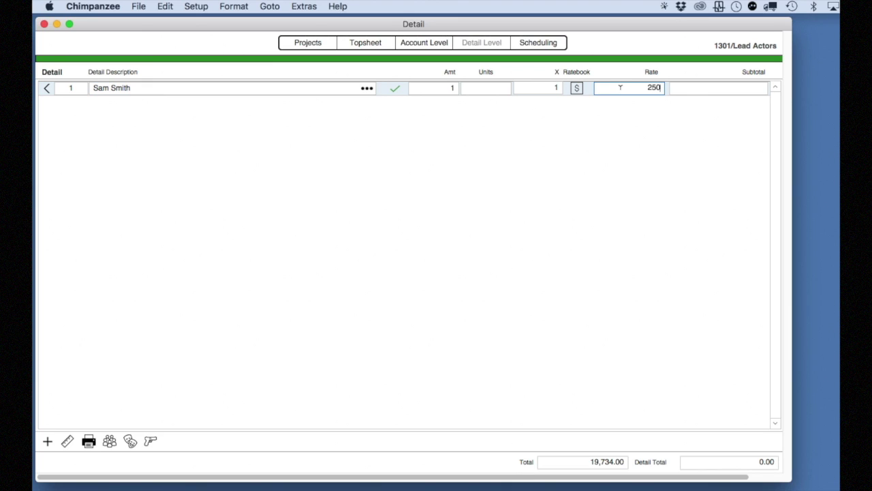
text(250)
click(647, 134)
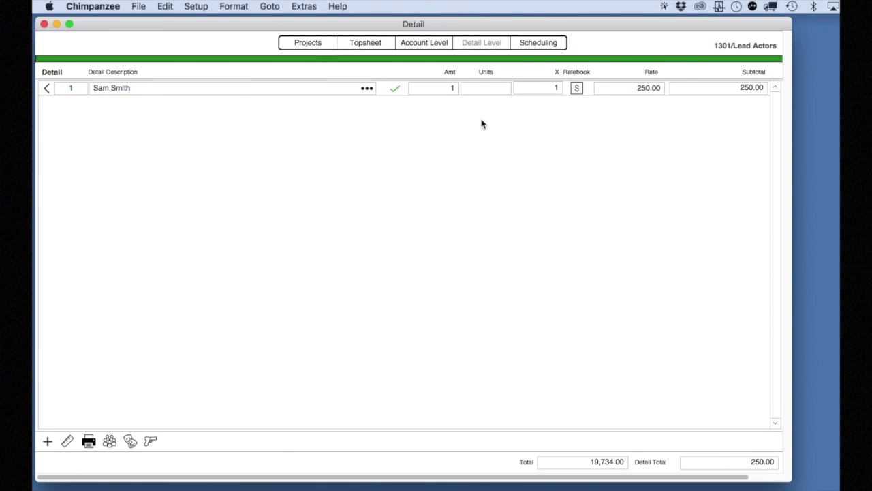
Set the amount of the first Lead Actors detail row to 5.
click(452, 88)
double_click(454, 86)
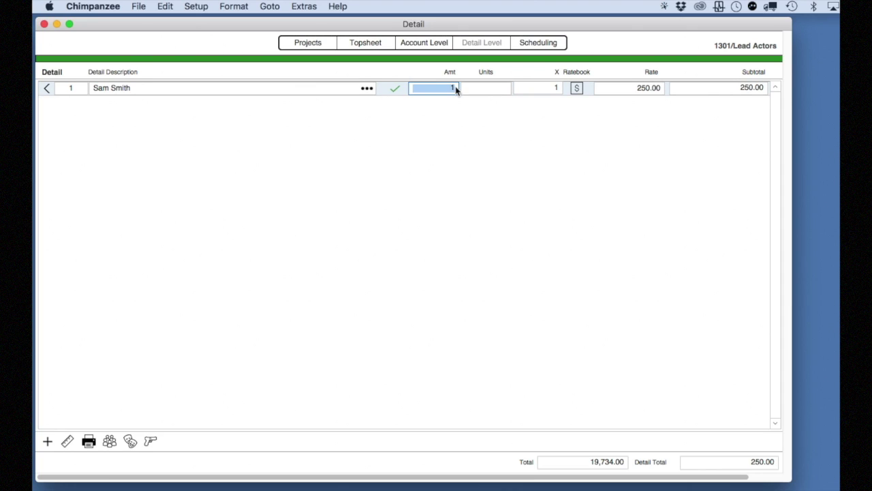
text(5)
click(485, 105)
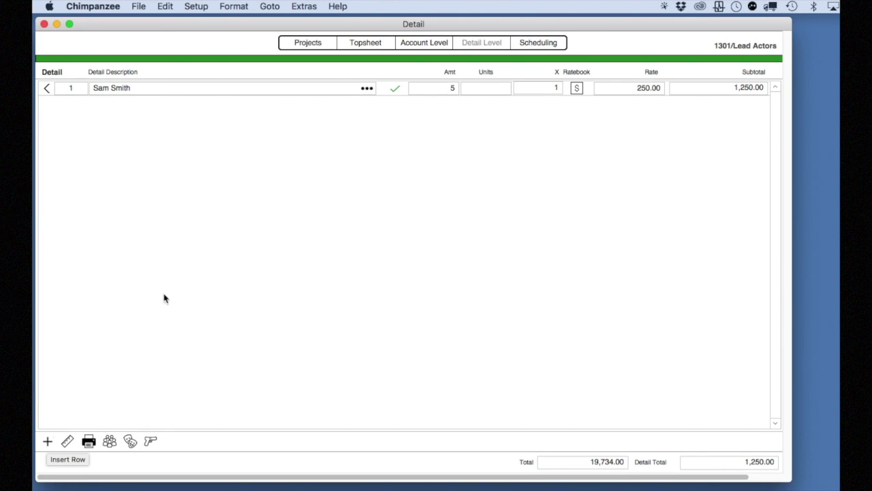
Duplicate the actor's detail row and replace the copy's description with the second actor's full name.
click(367, 89)
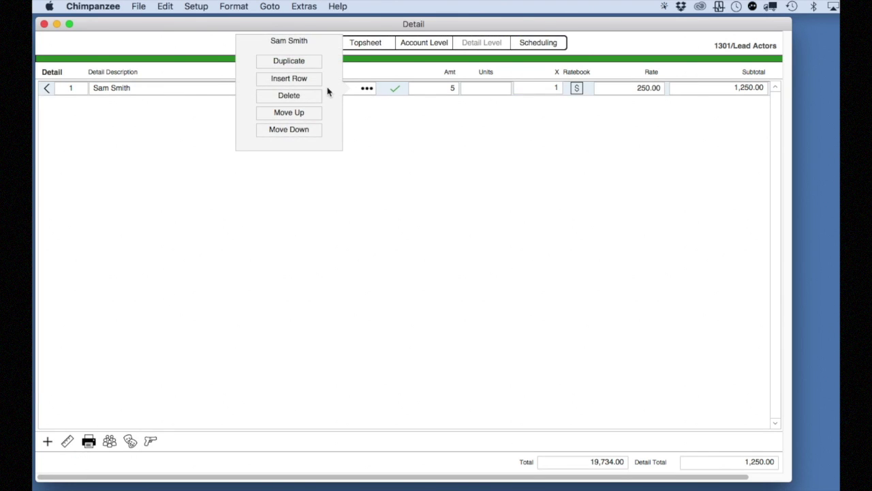
click(293, 66)
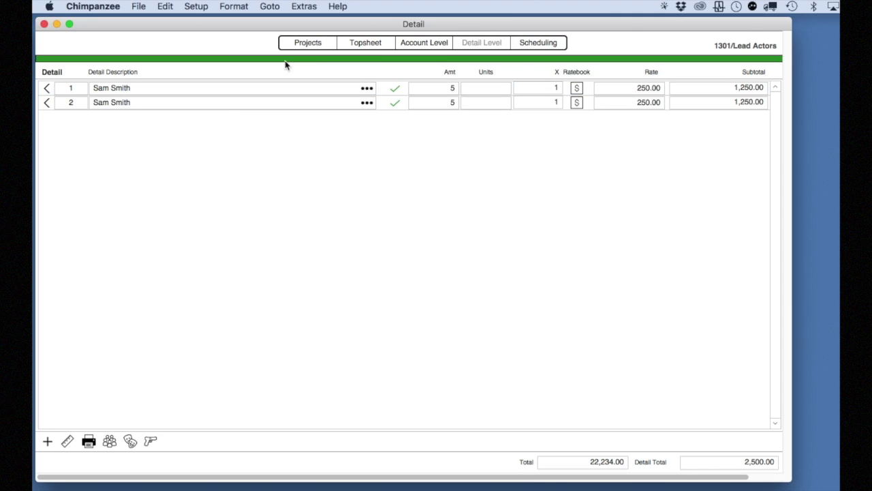
click(145, 102)
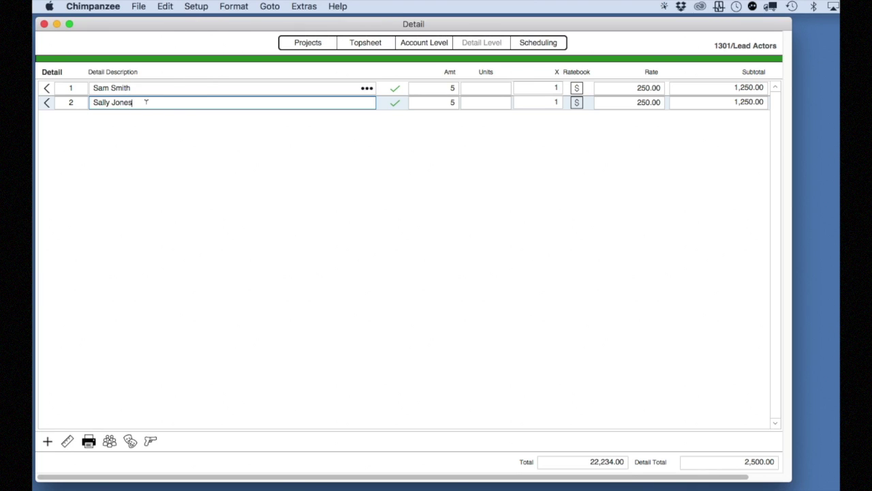
key(Return)
Set the rate of the second Lead Actors detail row to 350.
click(634, 102)
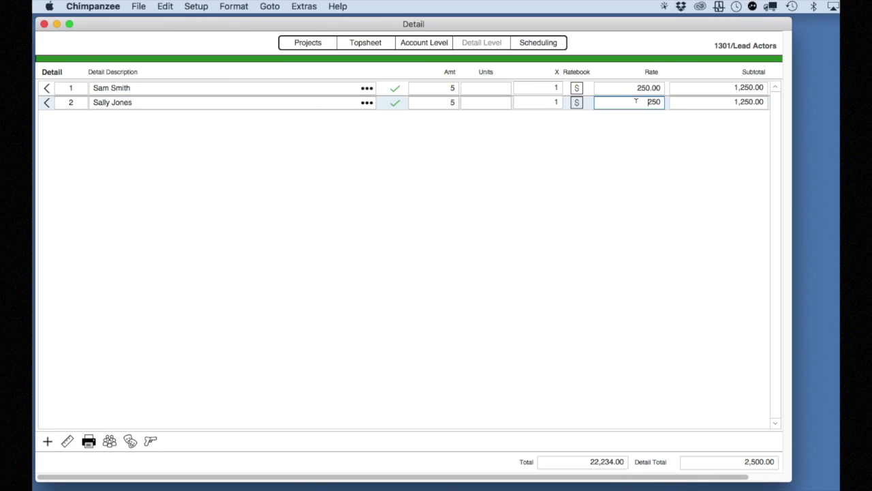
drag(634, 101, 667, 100)
text(350)
key(Return)
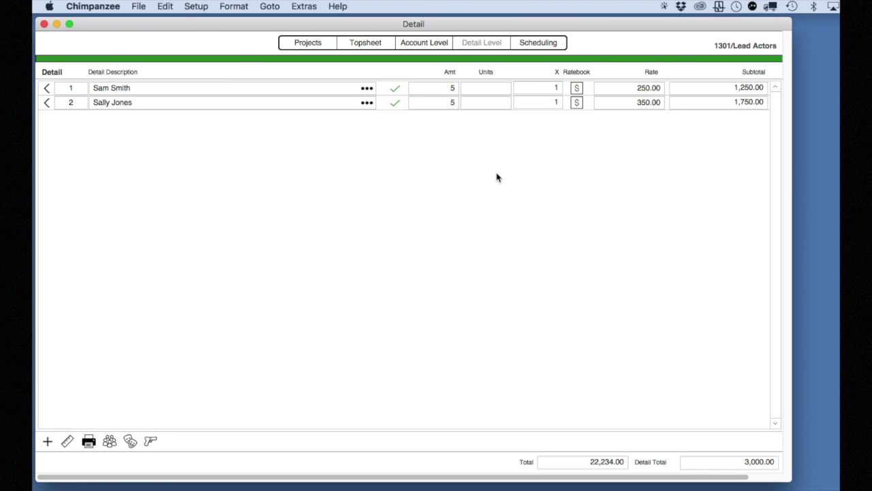
Delete all detail rows entered for the Lead Actors account.
click(158, 3)
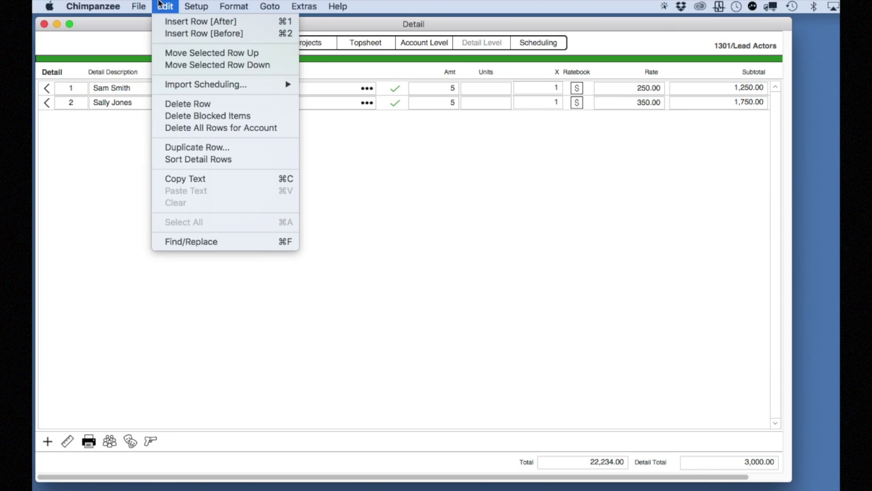
click(196, 130)
click(502, 263)
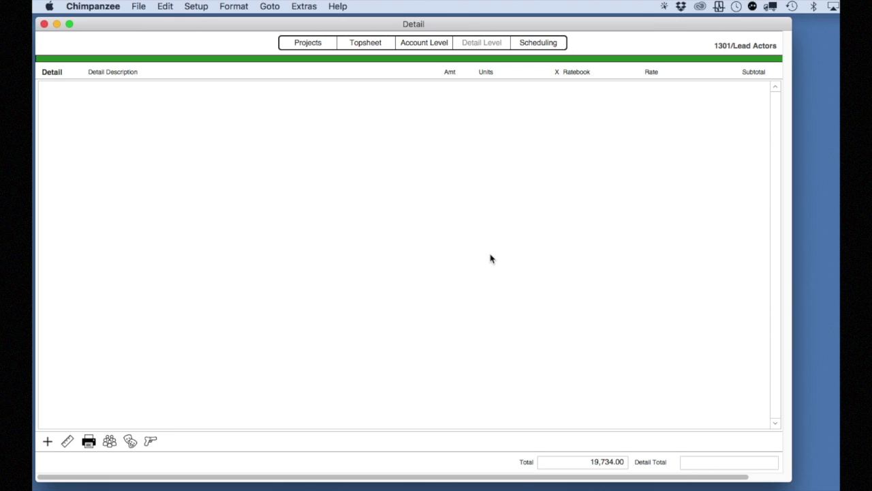
Switch to scheduling, open the Time Travel schedule and display its actors.
click(537, 45)
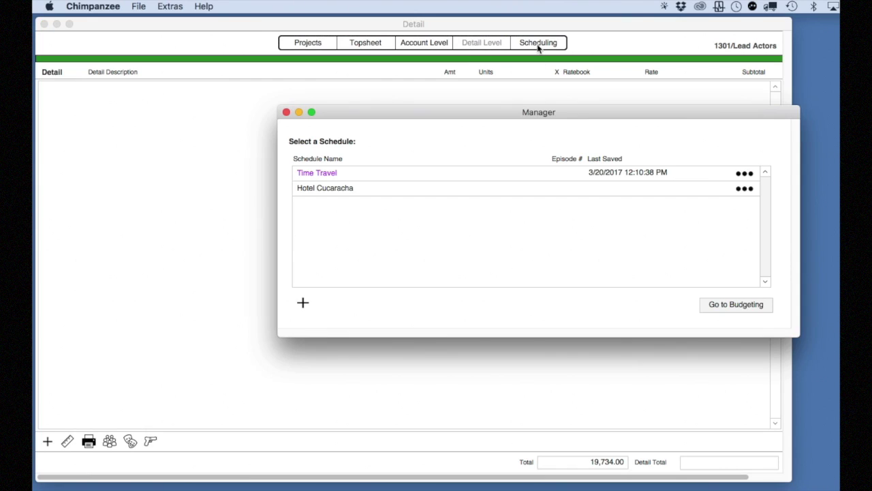
drag(515, 112, 429, 87)
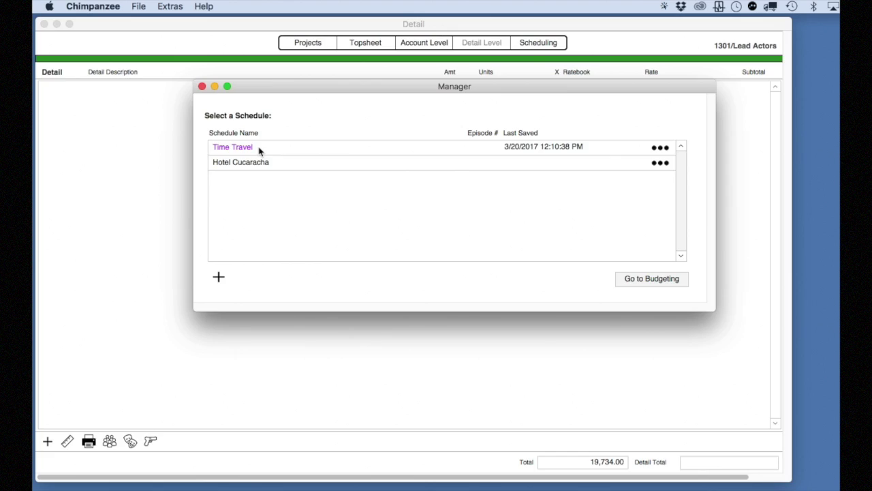
click(258, 151)
click(416, 48)
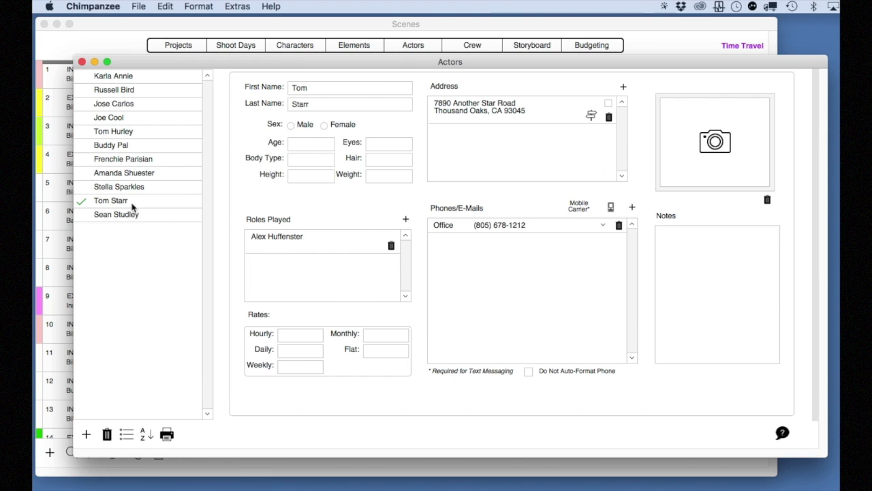
Set the daily rate of the actor playing Alex Huffenster to 200 and close the actor records.
click(301, 348)
click(348, 352)
click(82, 62)
Return to budgeting and open the Lead Actors detail of the Cast category in the Digital No Budget Feature budget.
click(583, 49)
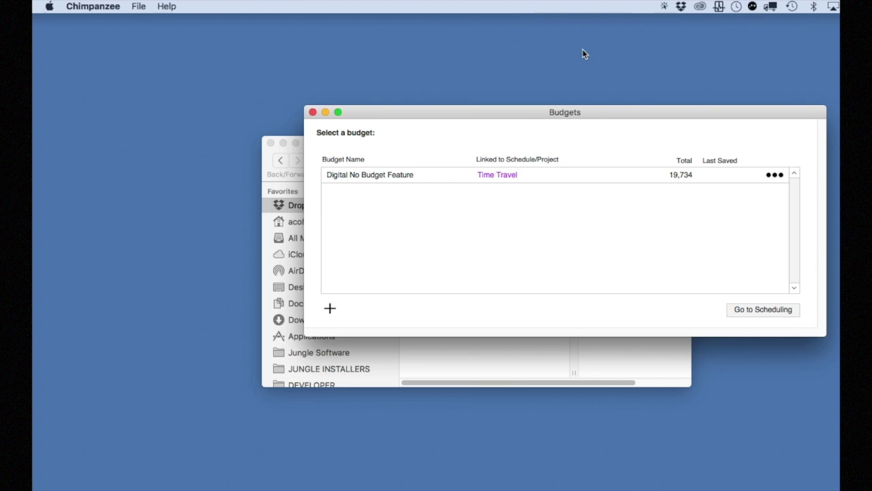
double_click(354, 176)
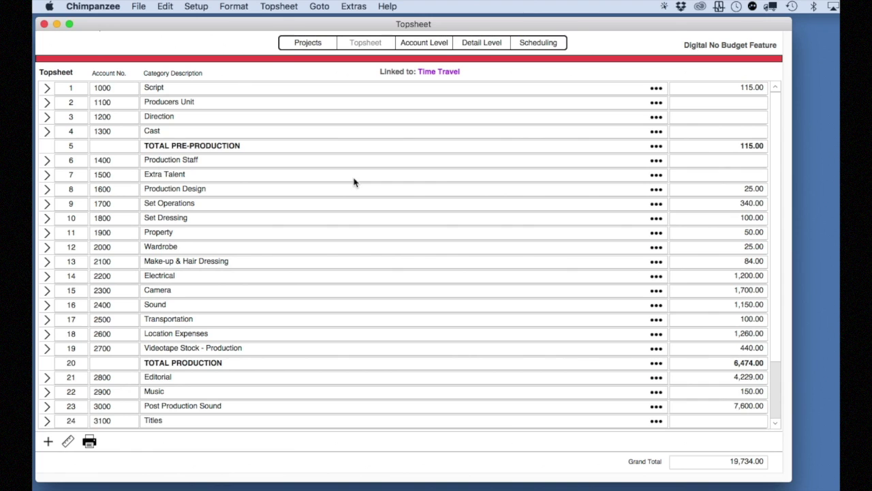
click(49, 133)
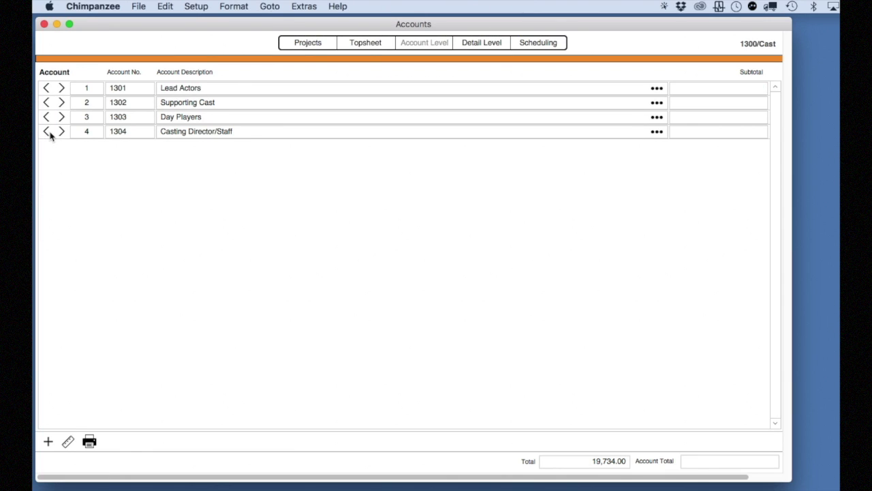
click(61, 88)
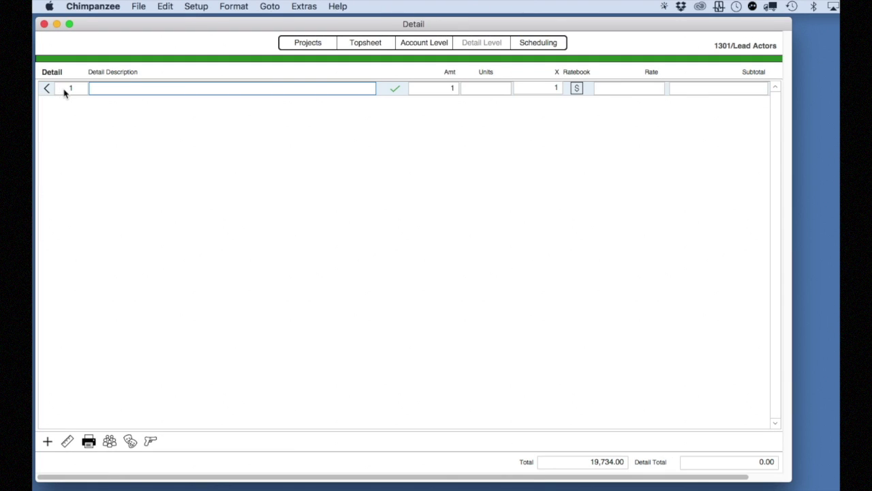
Import the actor playing Alex Huffenster with shoot days as Amount and the Daily rate, and delete the blank first detail row.
click(130, 443)
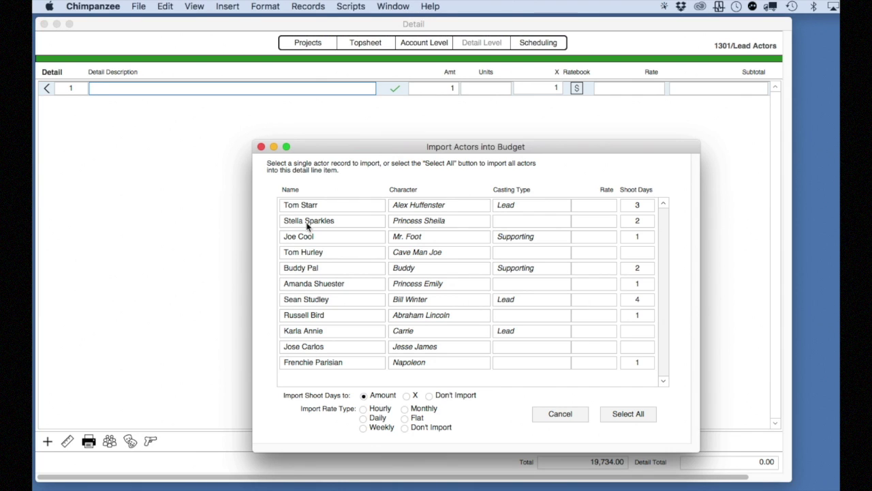
drag(395, 151, 350, 111)
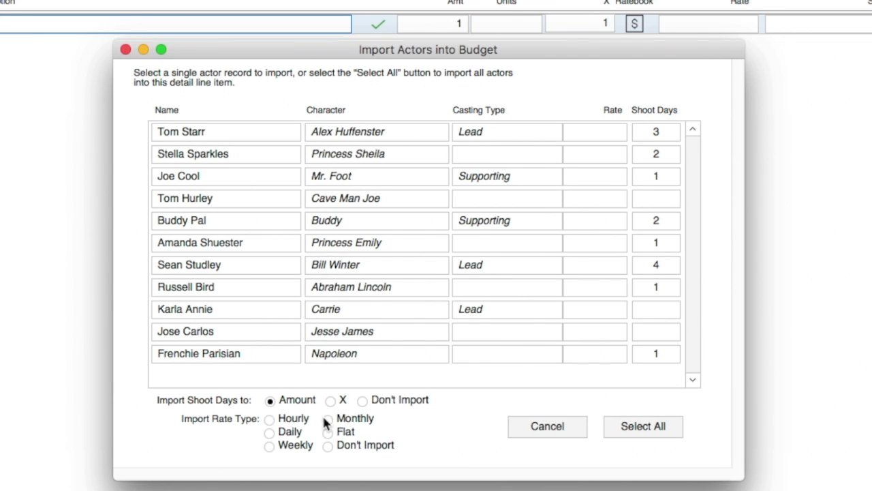
click(270, 433)
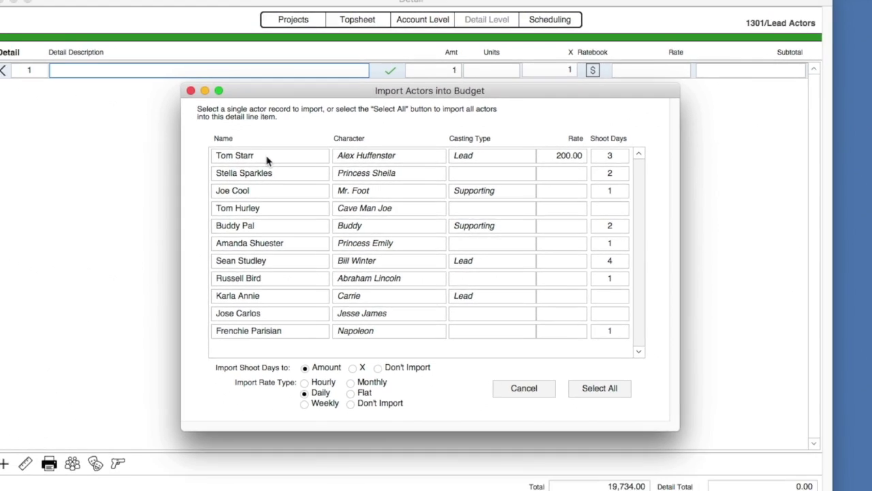
click(228, 134)
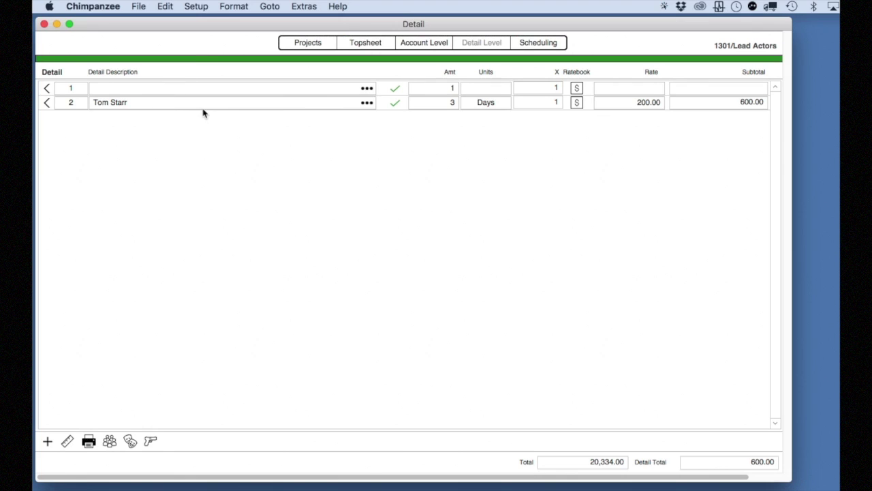
click(367, 88)
click(297, 101)
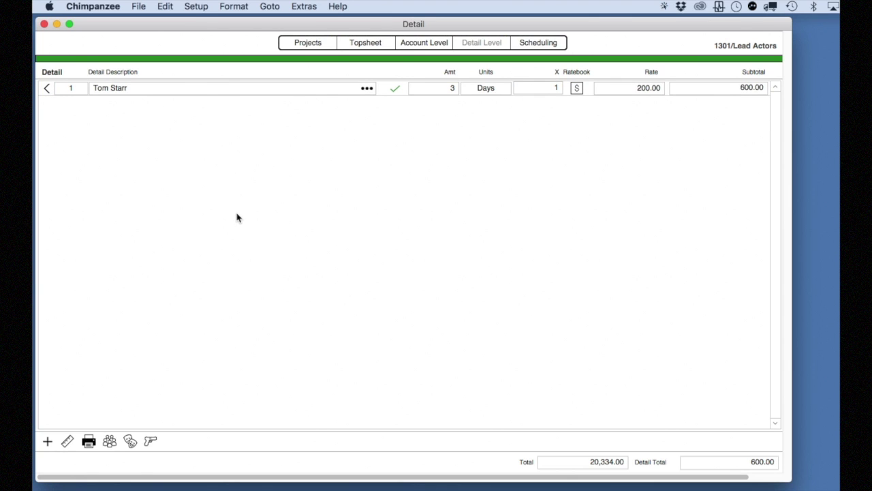
Import the schedule's Art Director into the detail of the Production Designer account under Production Design.
click(359, 42)
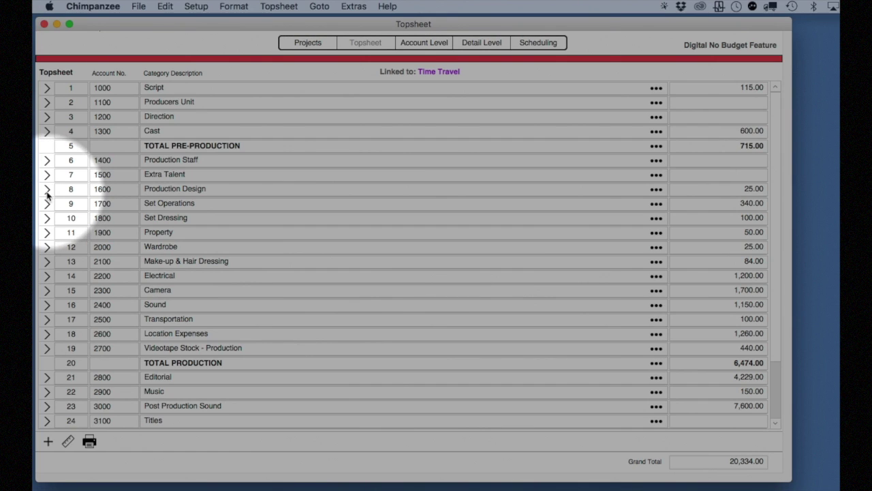
click(47, 192)
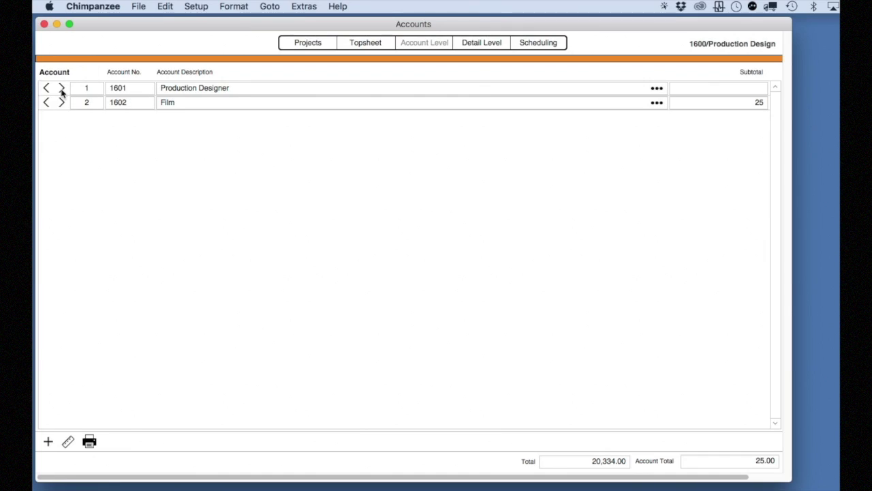
click(61, 89)
click(117, 135)
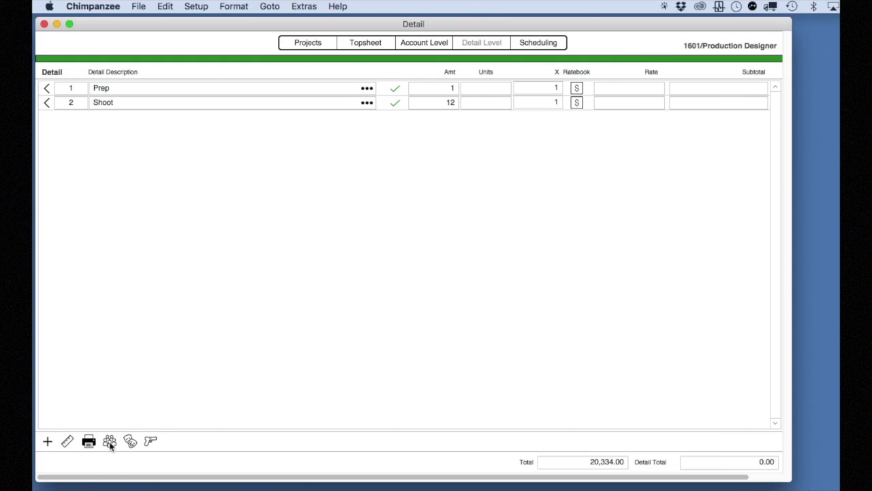
click(109, 442)
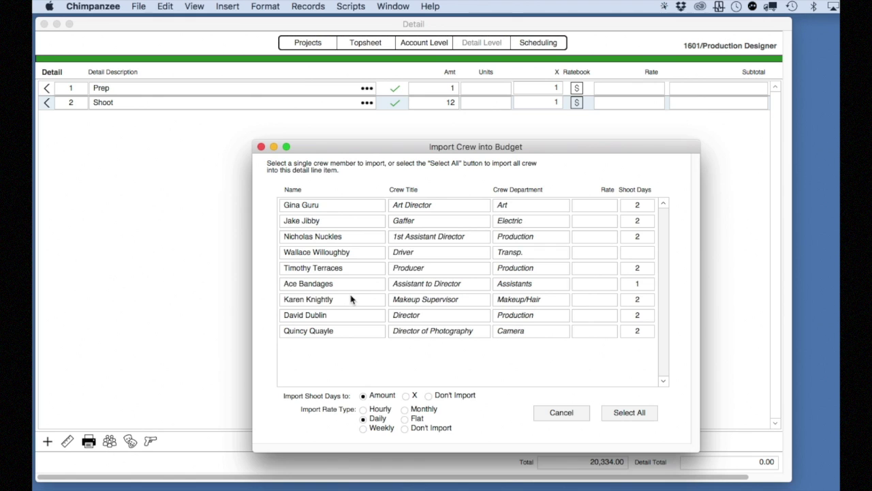
drag(419, 151, 405, 133)
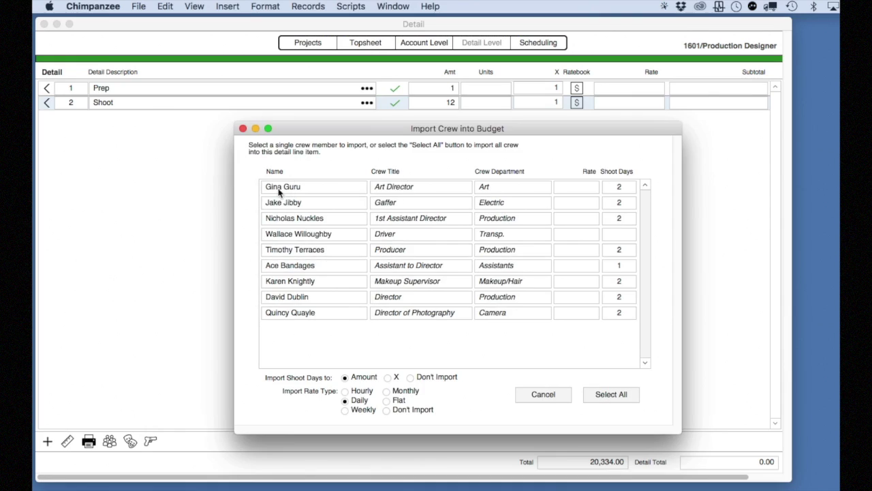
click(278, 189)
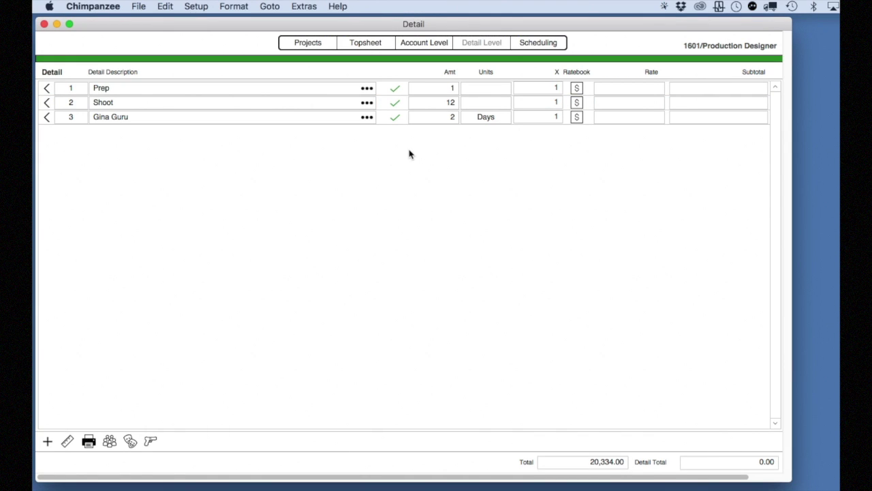
Look through the schedule's Props and Costumes elements available for import, without importing any.
click(150, 441)
drag(367, 139, 338, 109)
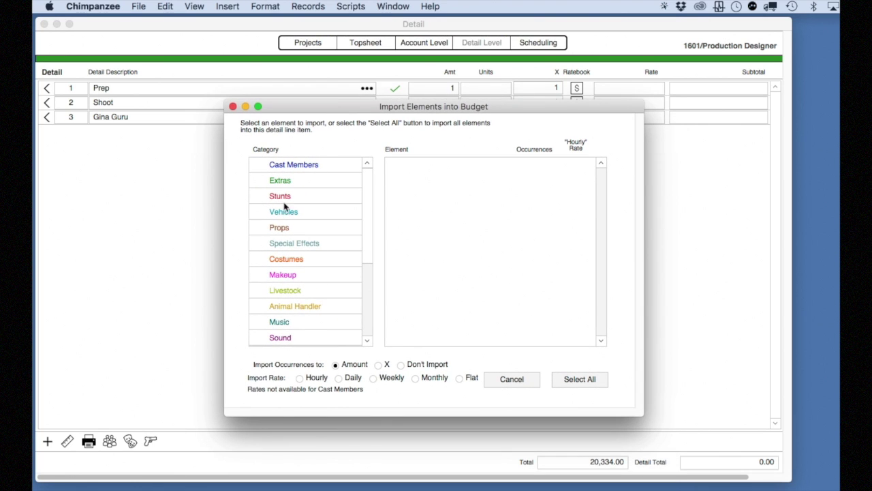
click(278, 228)
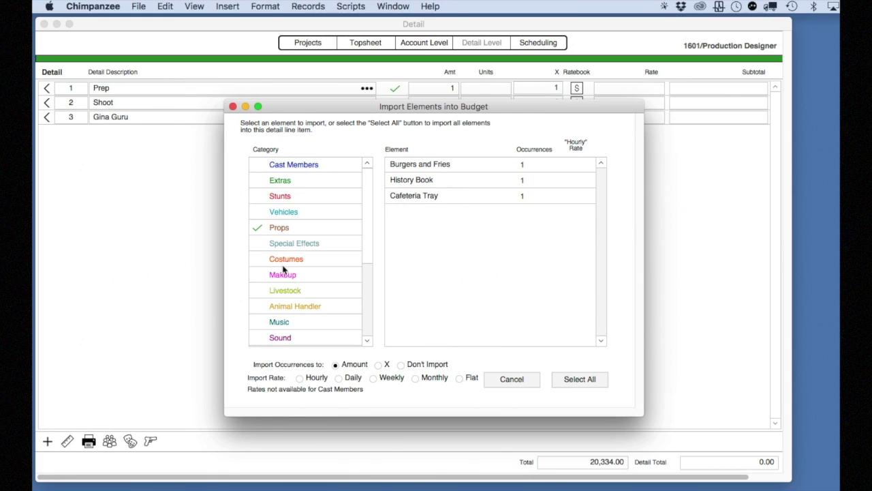
click(284, 265)
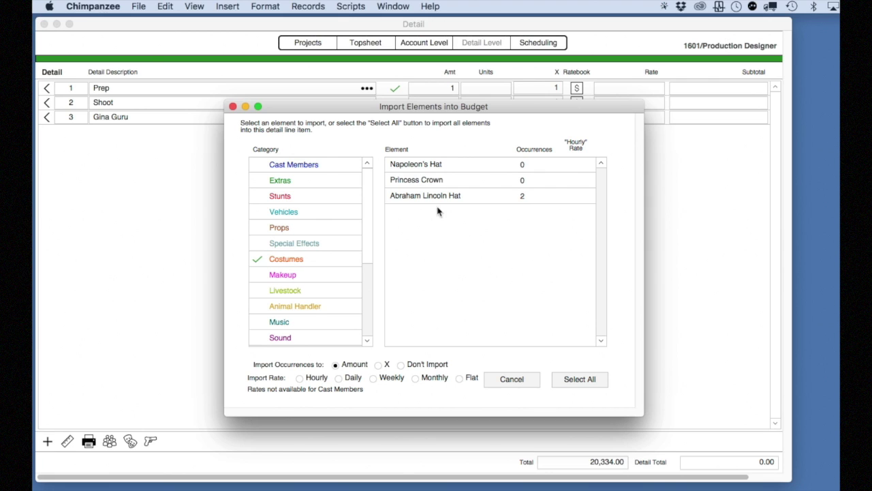
click(232, 106)
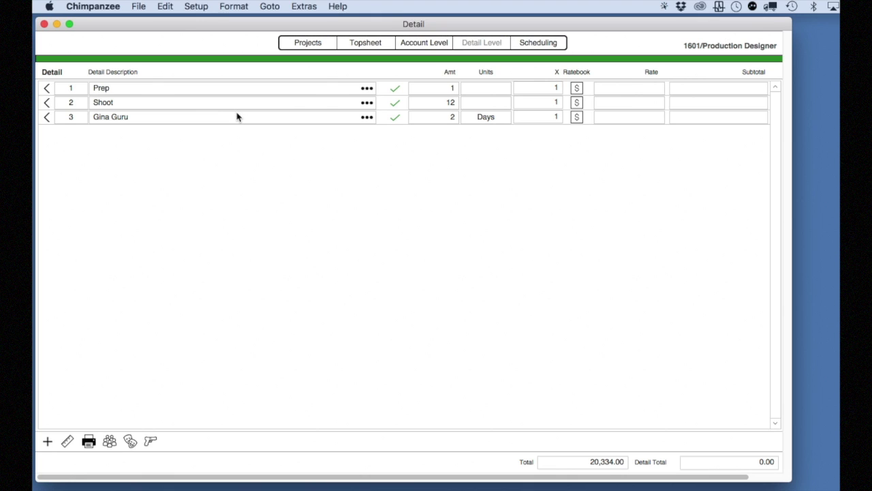
Open the report captions of the Digital No Budget Feature budget from the project manager.
click(308, 42)
drag(398, 113, 327, 81)
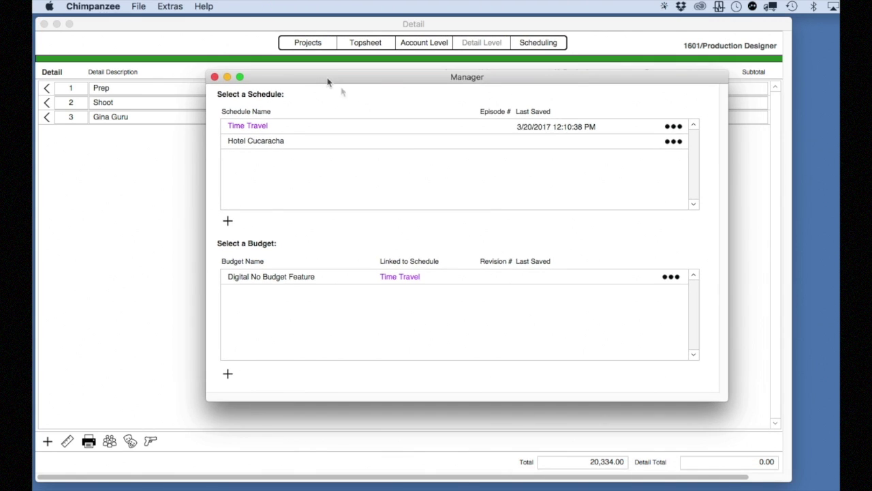
click(670, 277)
click(592, 245)
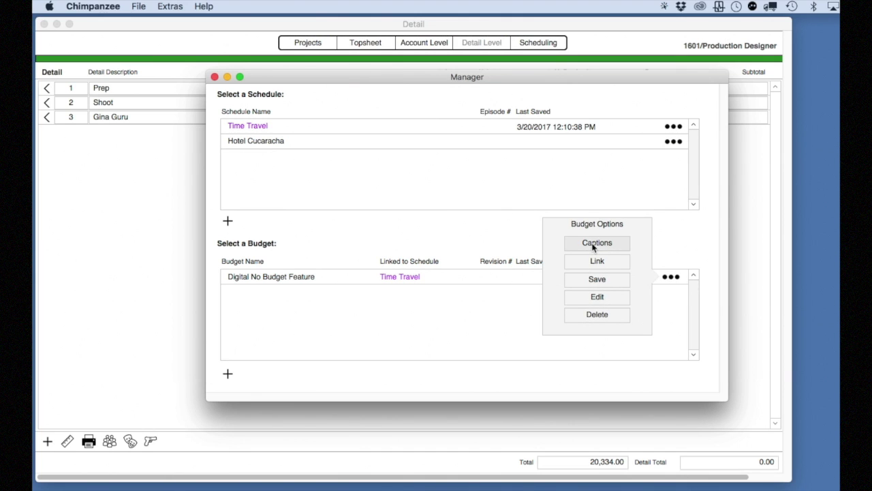
drag(486, 92, 473, 96)
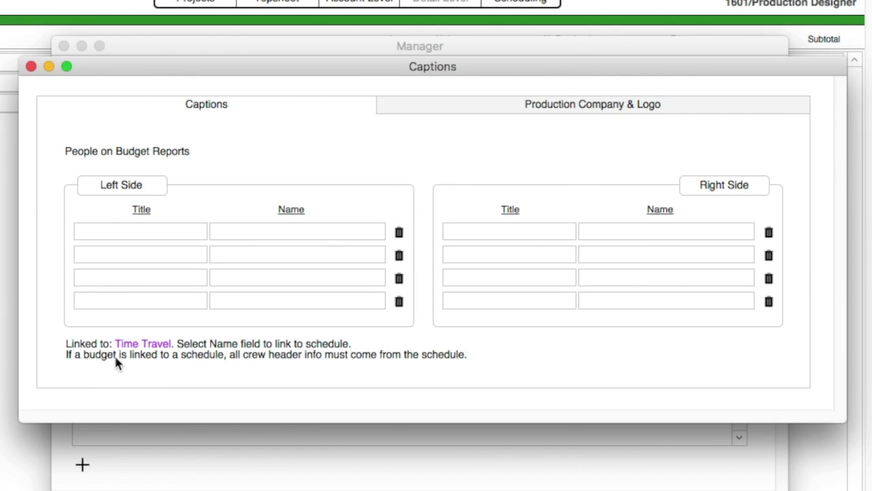
Assign the linked schedule's Art Director to the first left-side caption and its Producer to the first right-side caption.
click(276, 235)
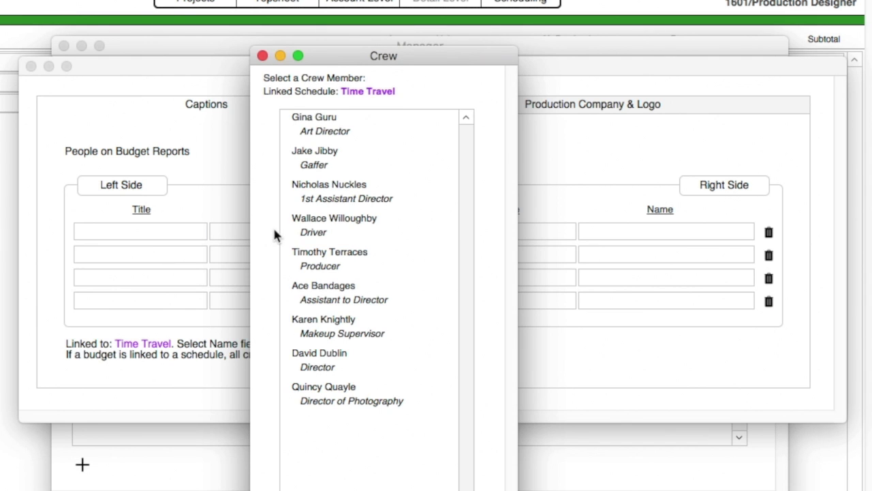
click(325, 129)
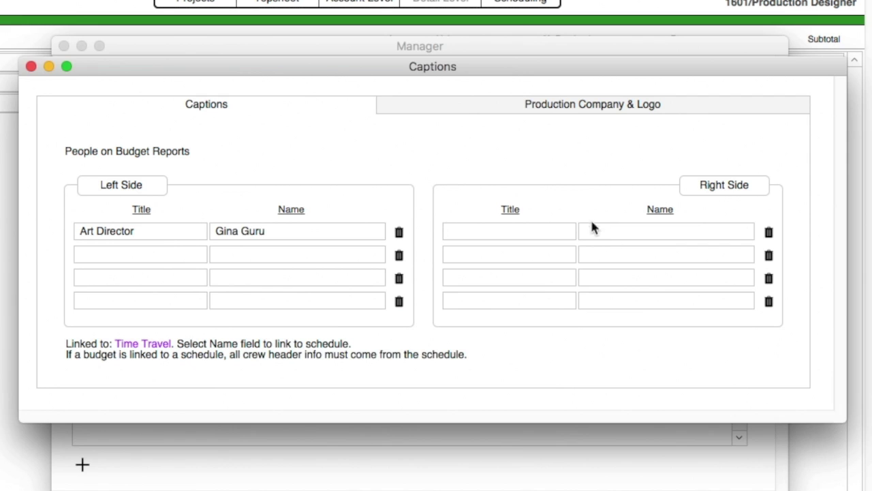
click(614, 231)
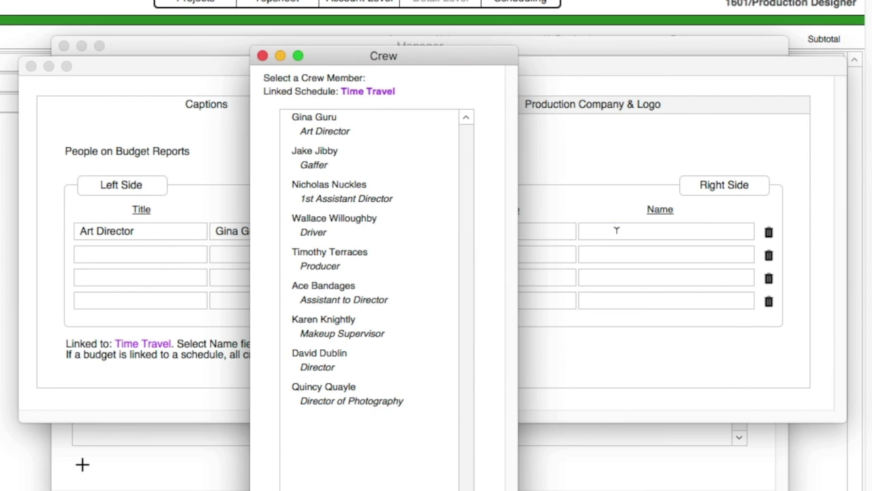
click(312, 255)
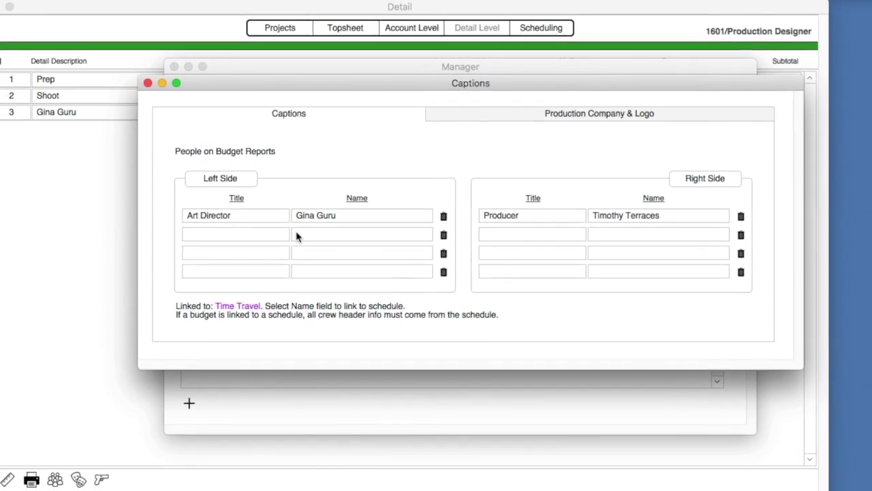
click(297, 235)
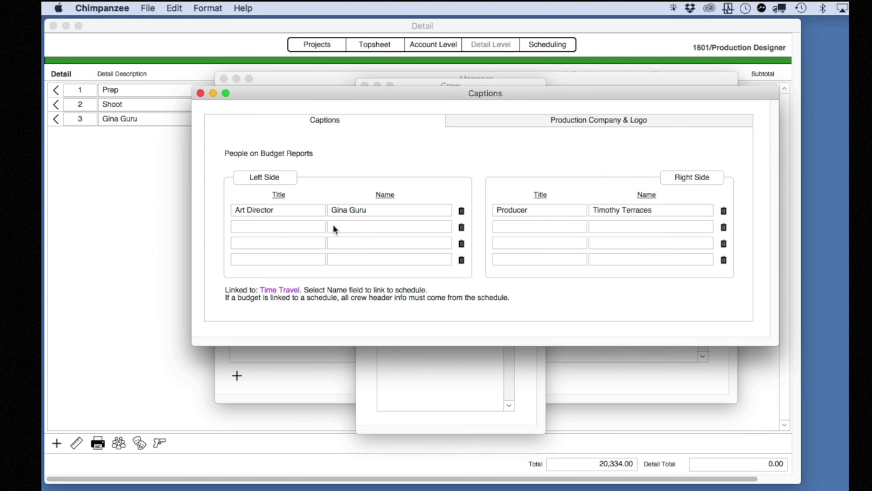
Enter Jungle Films as the production company, add the Jungle Software logo, and close the captions and crew list.
click(495, 125)
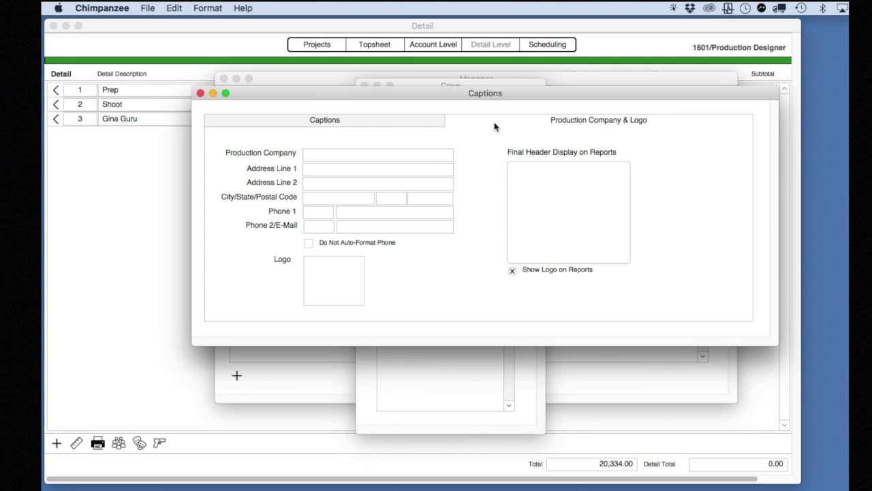
click(324, 154)
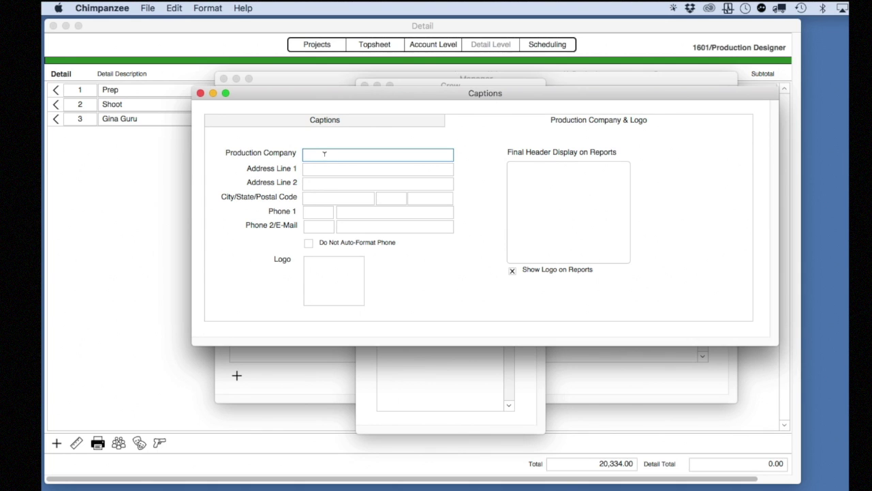
text(Jungle Films)
click(455, 248)
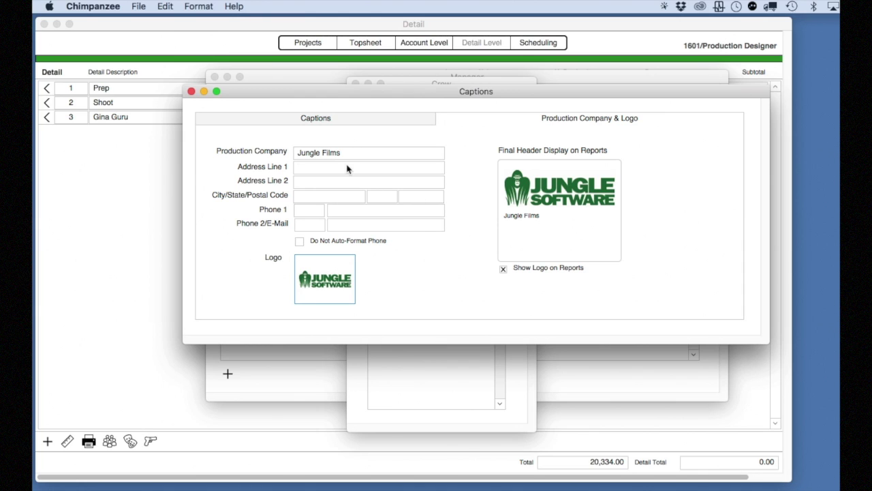
click(193, 92)
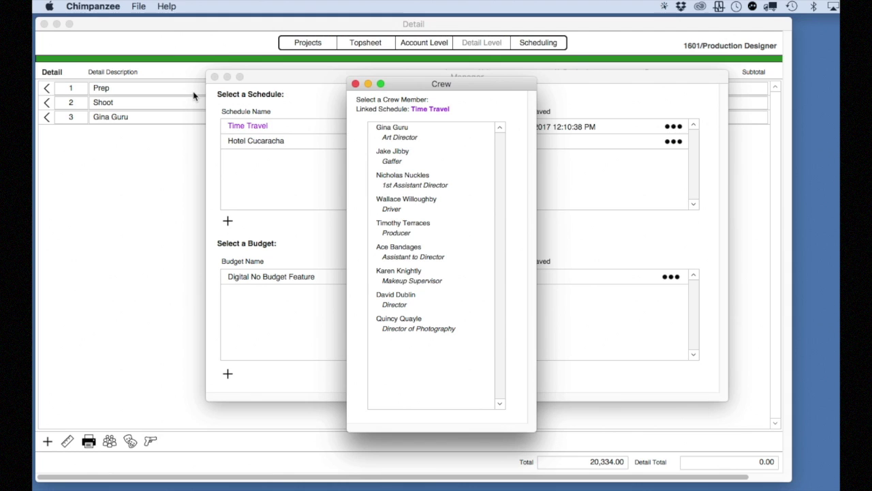
click(355, 83)
Reopen the Digital No Budget Feature budget and preview its Topsheet quick report, closing the preview when done.
double_click(274, 277)
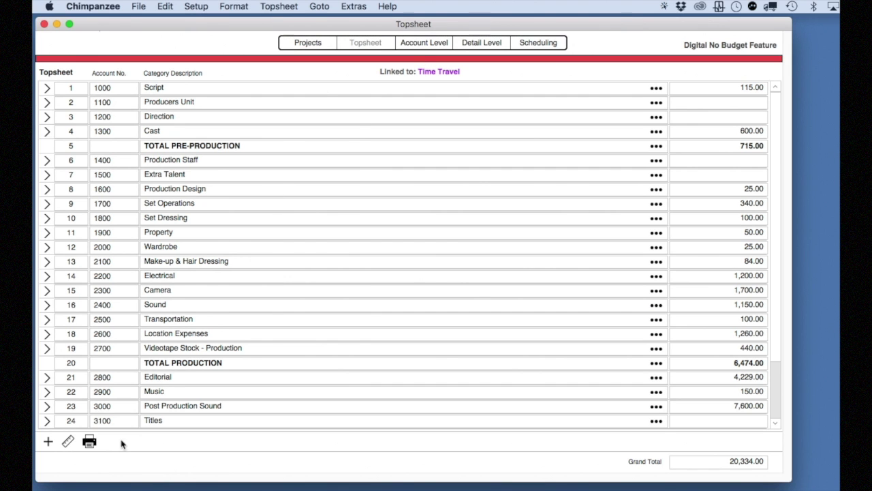
click(89, 441)
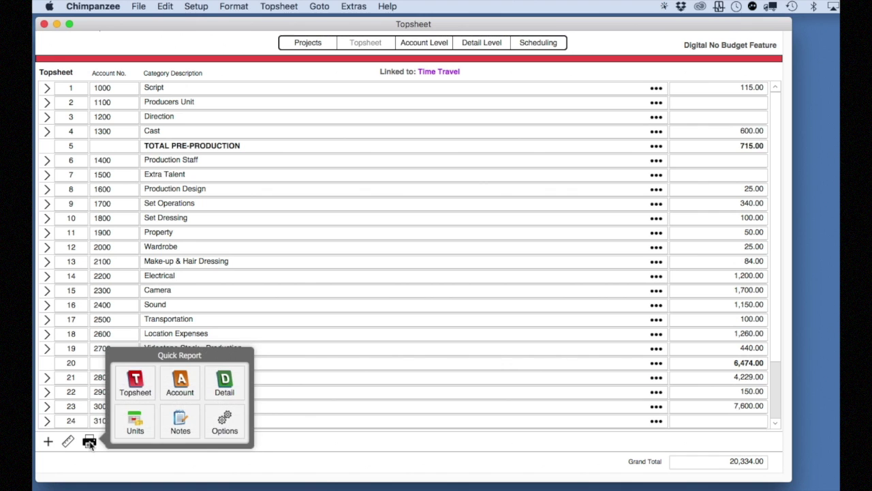
click(136, 380)
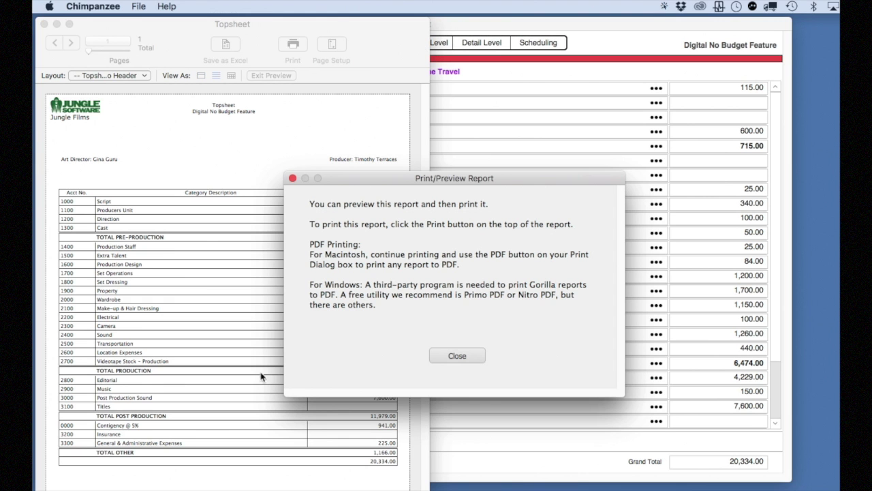
click(455, 358)
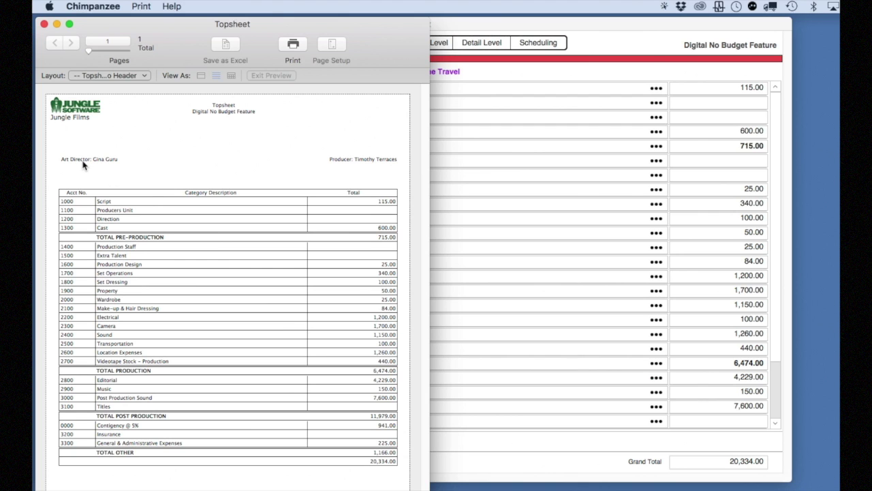
click(44, 24)
Generate the Topsheet report from the budgeting report options, keeping US Letter and the production company header.
click(89, 441)
click(224, 423)
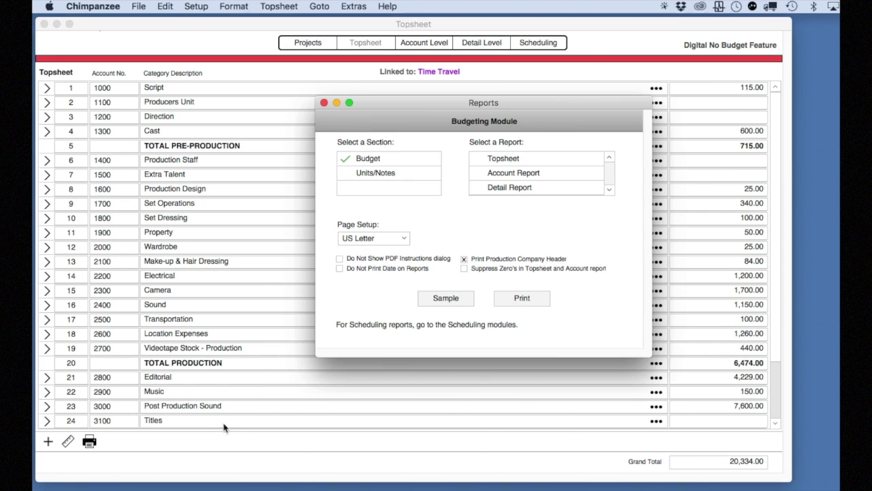
drag(432, 106, 387, 114)
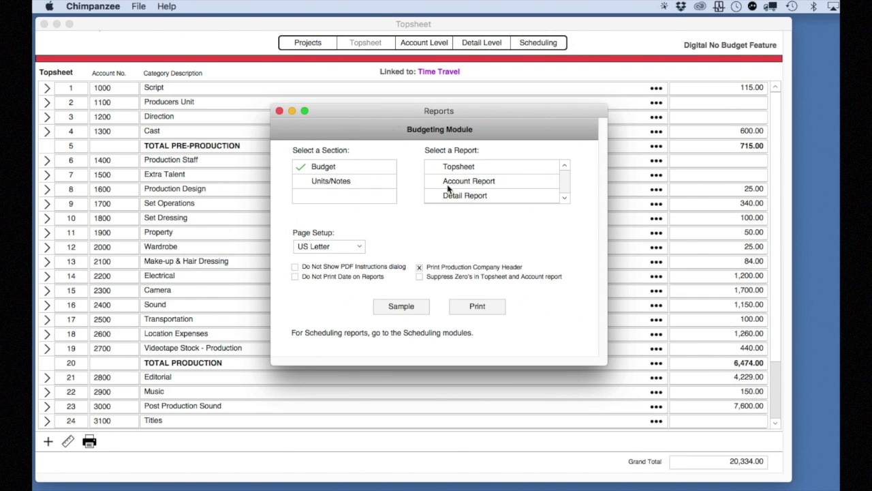
click(463, 169)
click(482, 306)
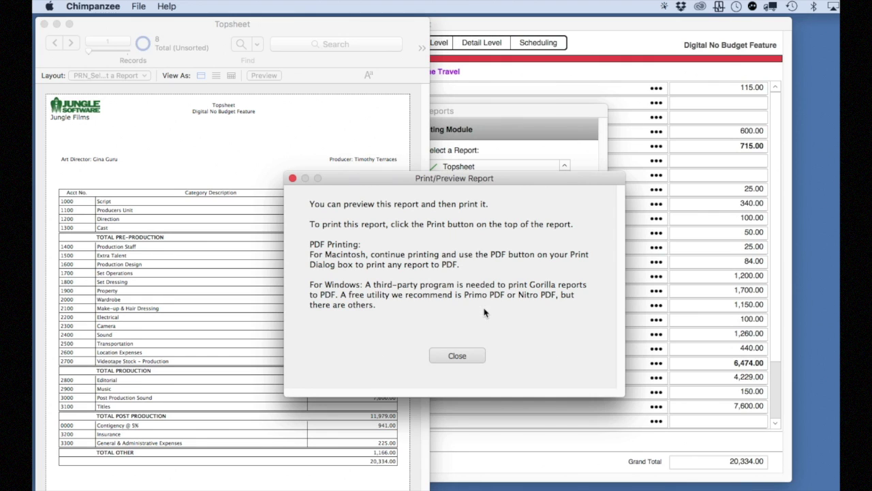
click(458, 355)
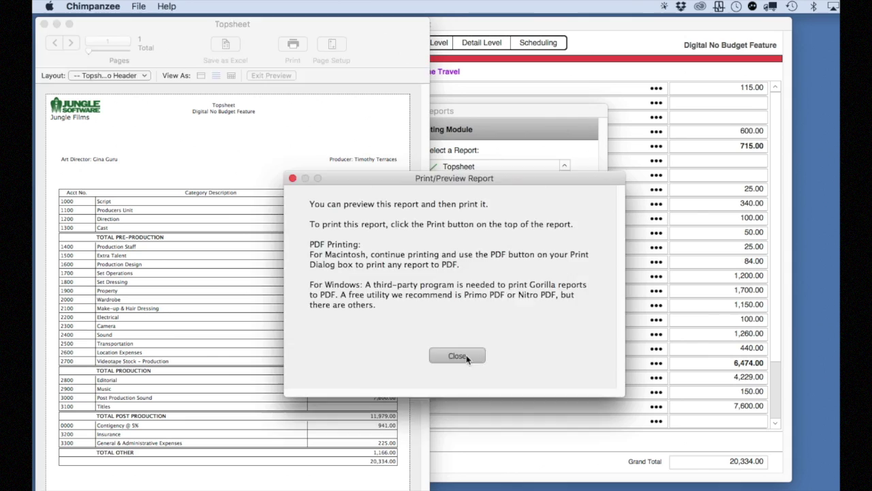